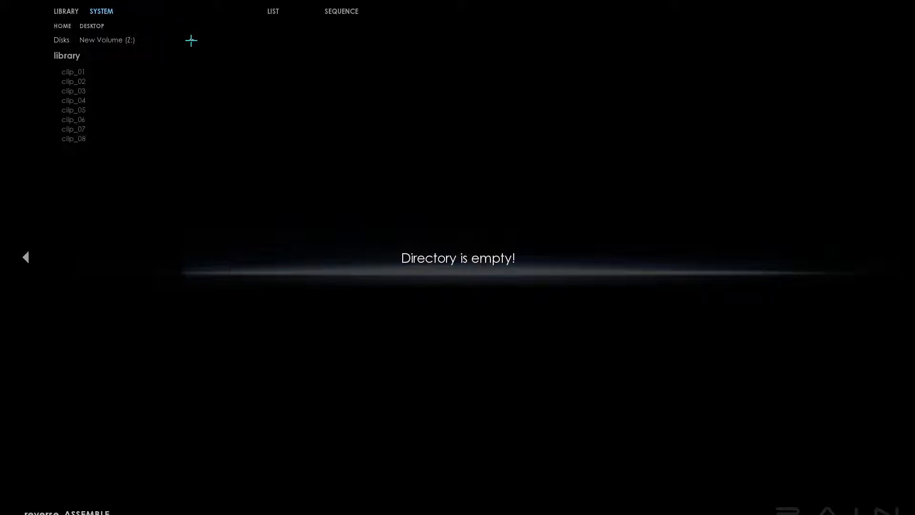
- Browse New Volume (Z:) to the folder MARQUISE_TUTORIALS/REV_CONFO/tpls
left_click(192, 41)
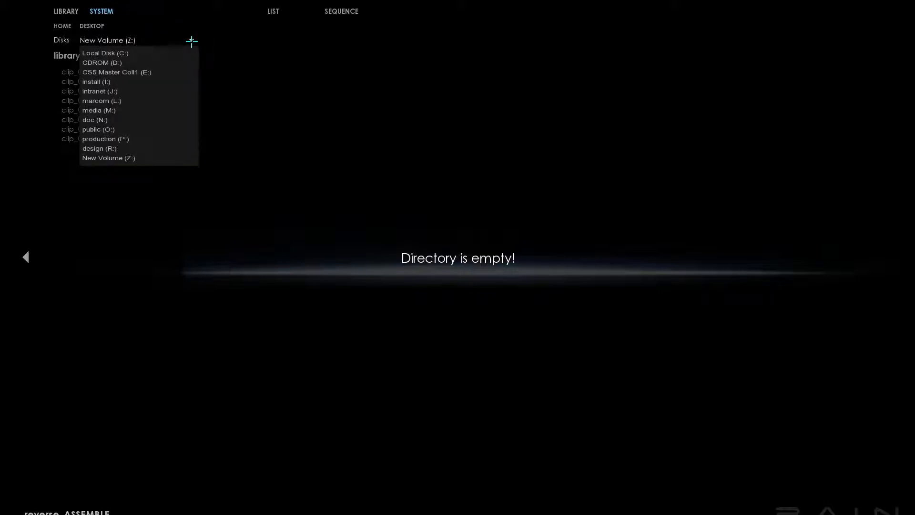
left_click(131, 158)
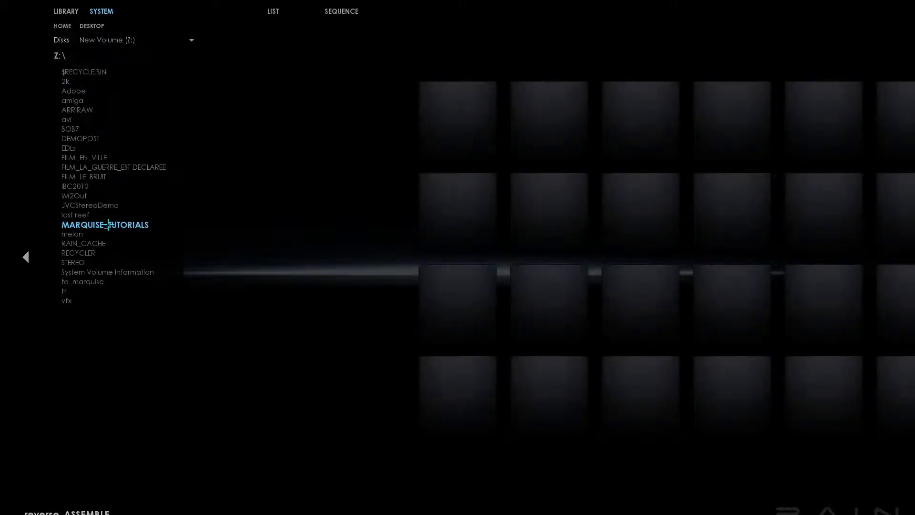
left_click(108, 225)
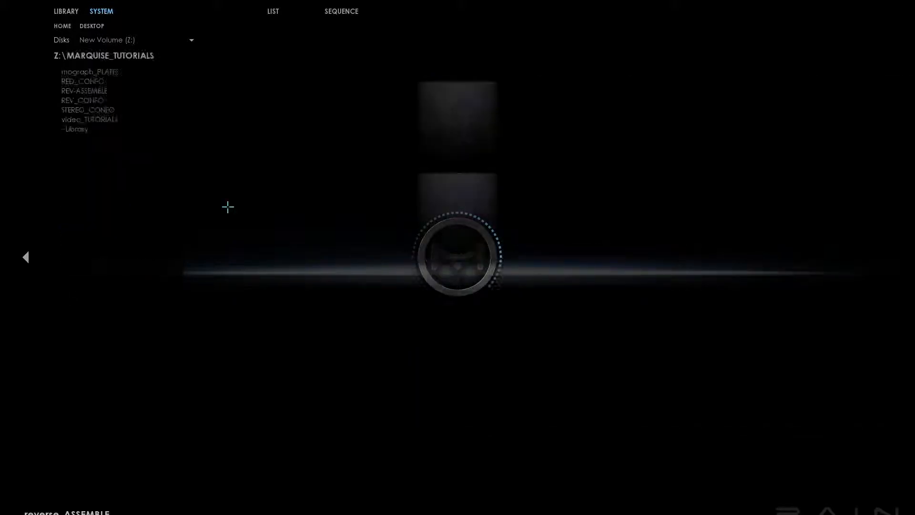
left_click(97, 101)
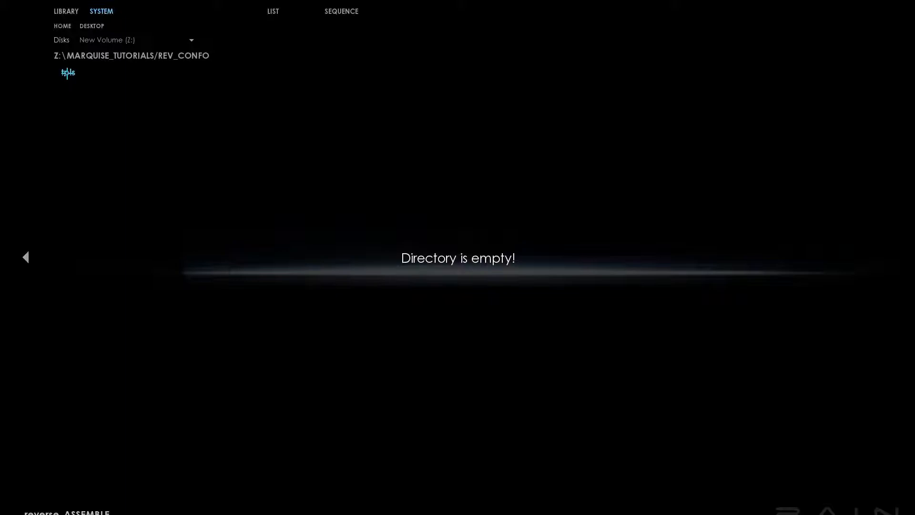
left_click(68, 72)
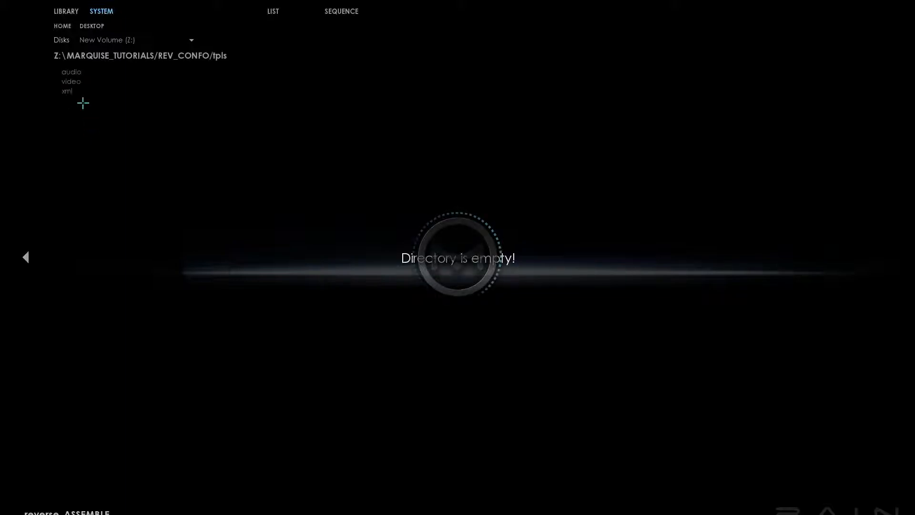
- Show the video folder's frames as a single sequence and add the output_ TGA sequence to the library as clip_09
left_click(72, 81)
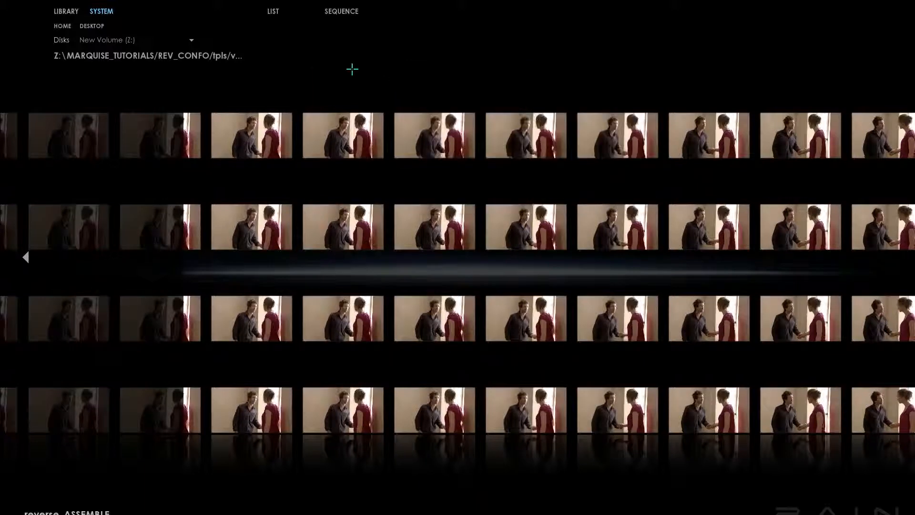
left_click(338, 11)
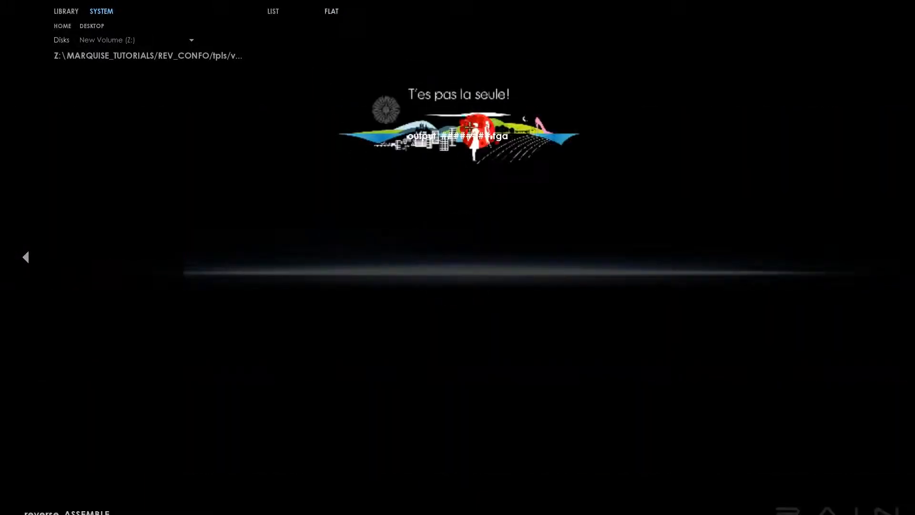
double_click(388, 96)
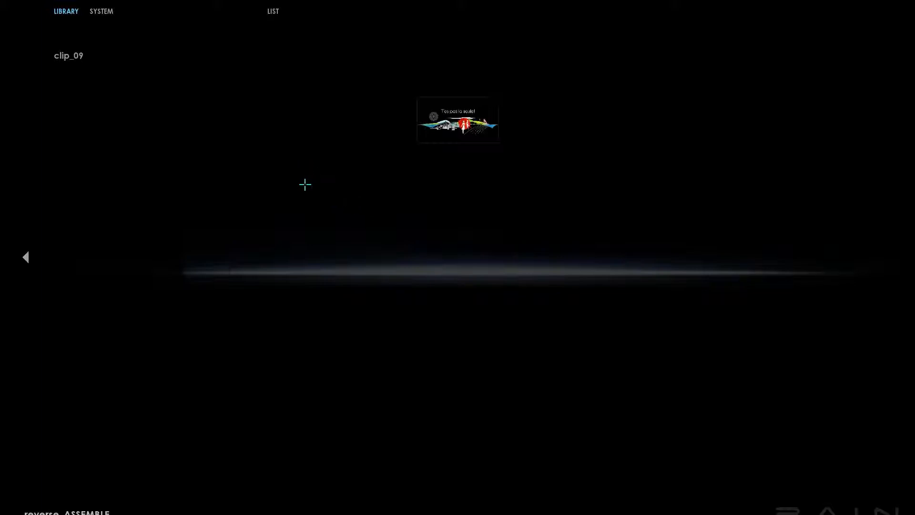
- In the player, load the composition 09.xml from REV_CONFO/tpls/xml with the file type Final Cut Pro XML (*.xml)
right_click(305, 184)
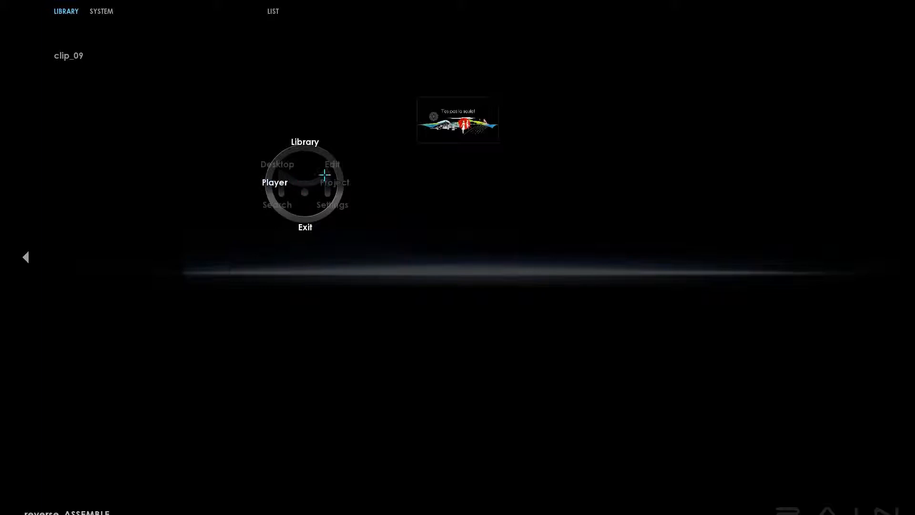
left_click(277, 183)
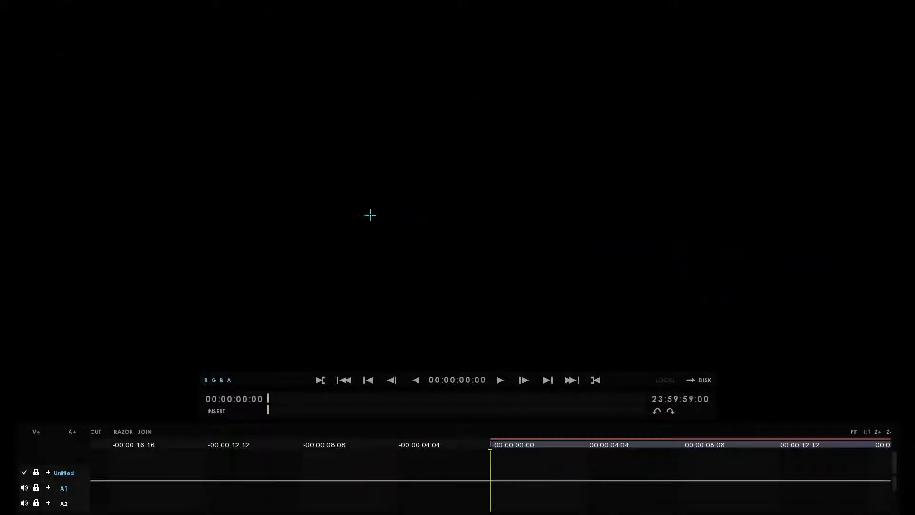
right_click(383, 210)
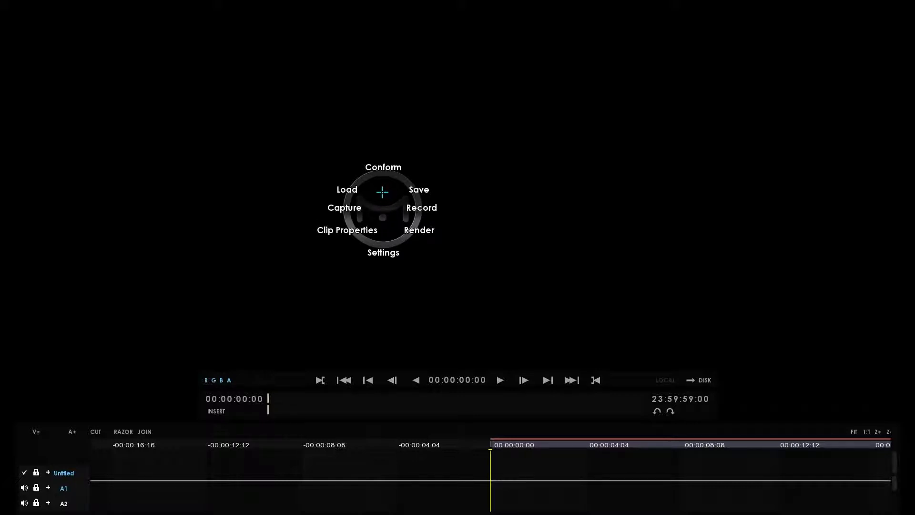
left_click(344, 189)
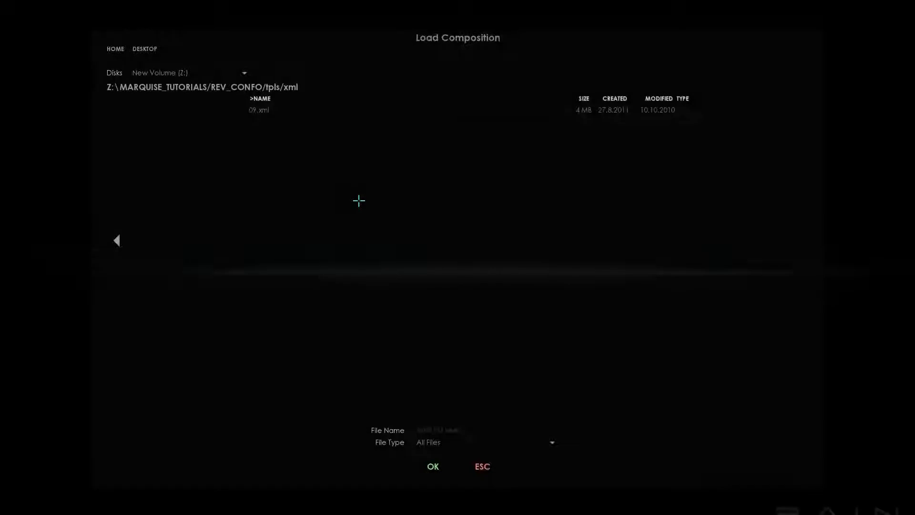
left_click(283, 111)
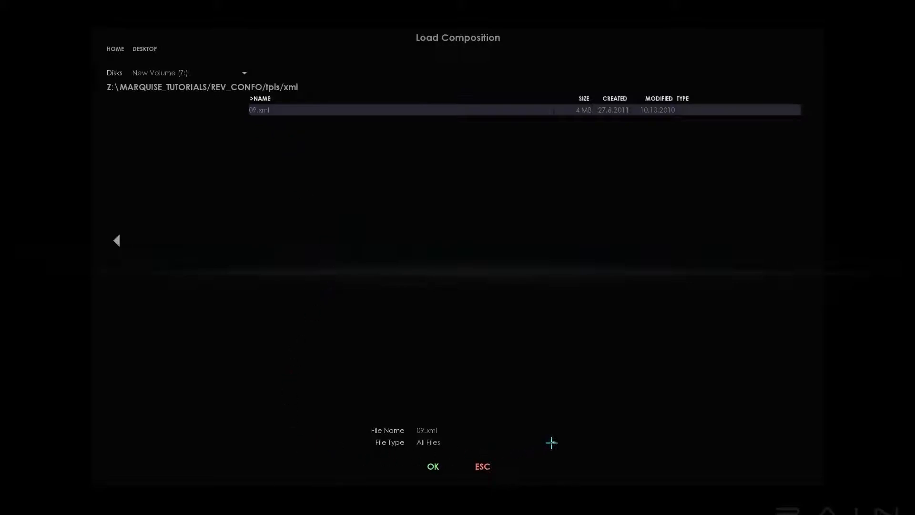
left_click(553, 442)
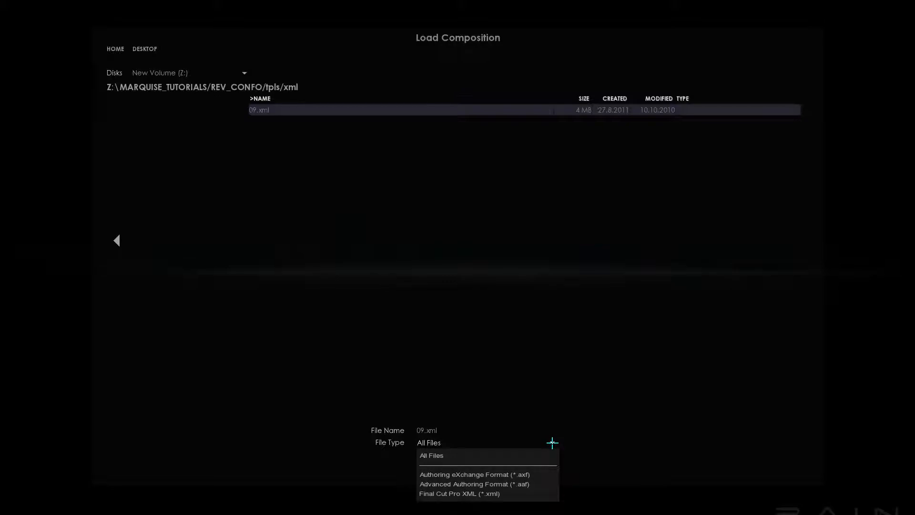
left_click(535, 494)
left_click(295, 110)
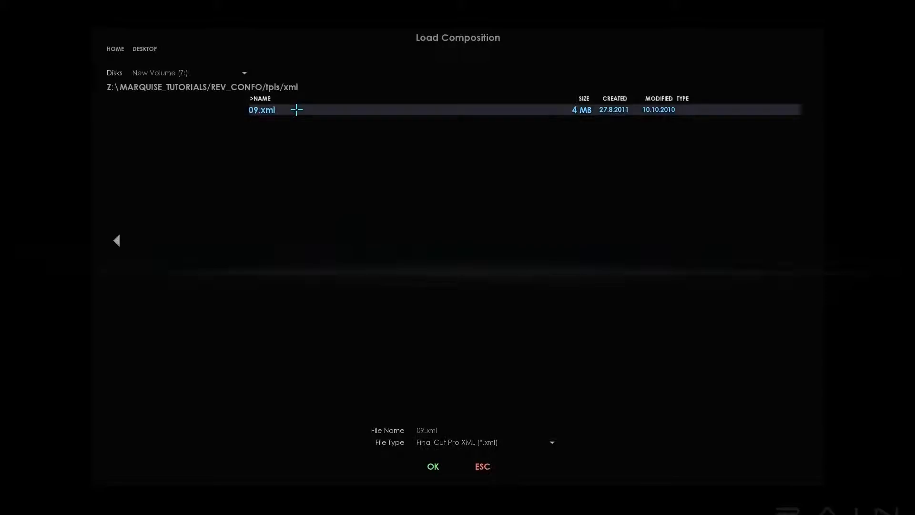
left_click(433, 464)
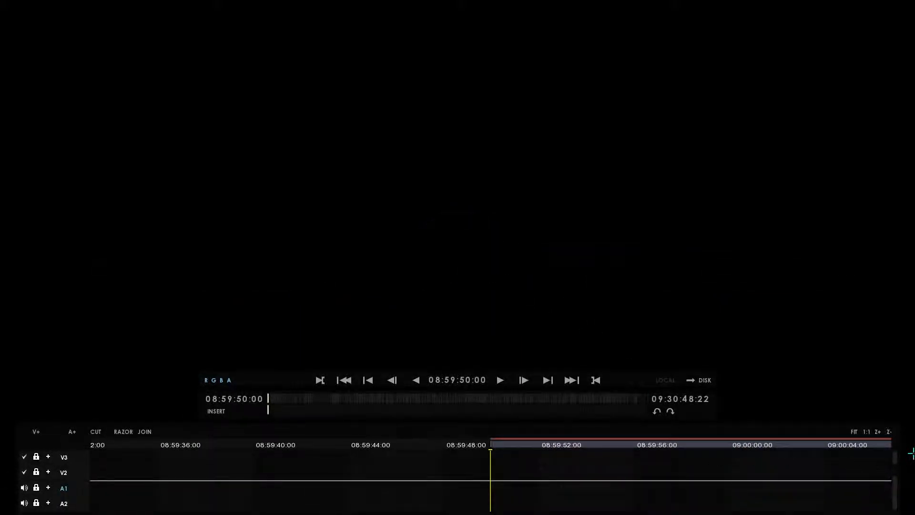
- Inspect the loaded clips on track V1 along the timeline, with the clip preview strip displayed beneath the tracks
left_click_drag(894, 455, 893, 472)
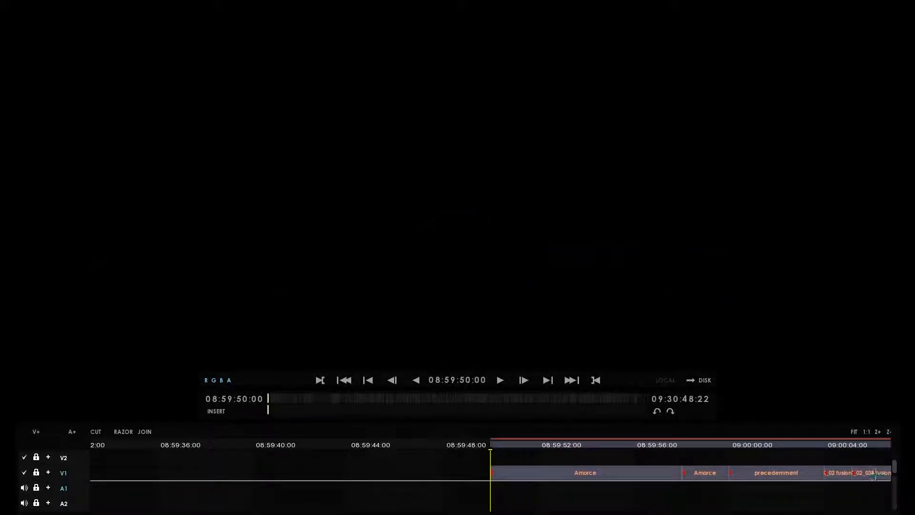
left_click_drag(491, 462, 860, 462)
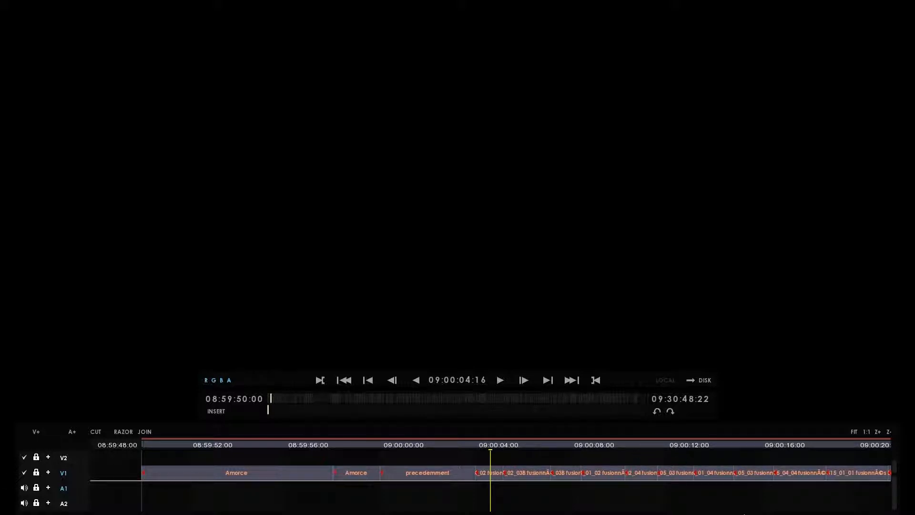
left_click(744, 513)
left_click(743, 513)
left_click(744, 513)
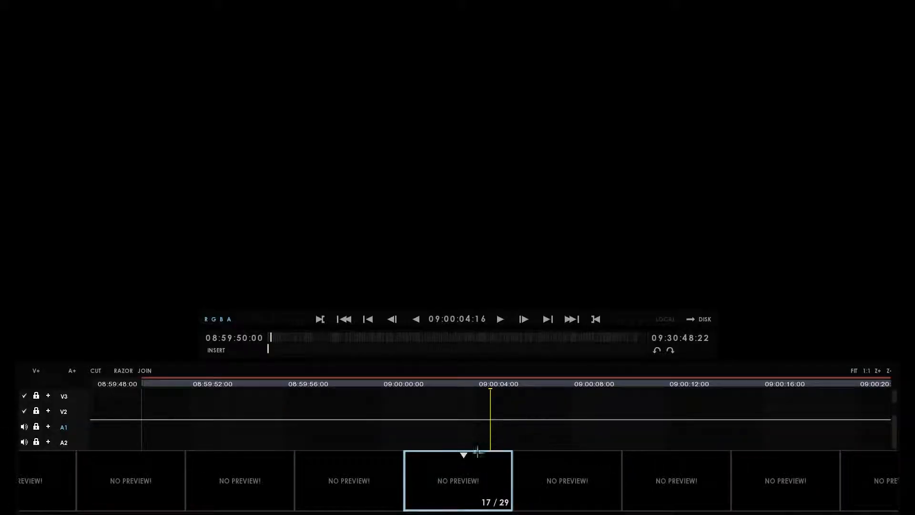
left_click_drag(895, 398, 894, 409)
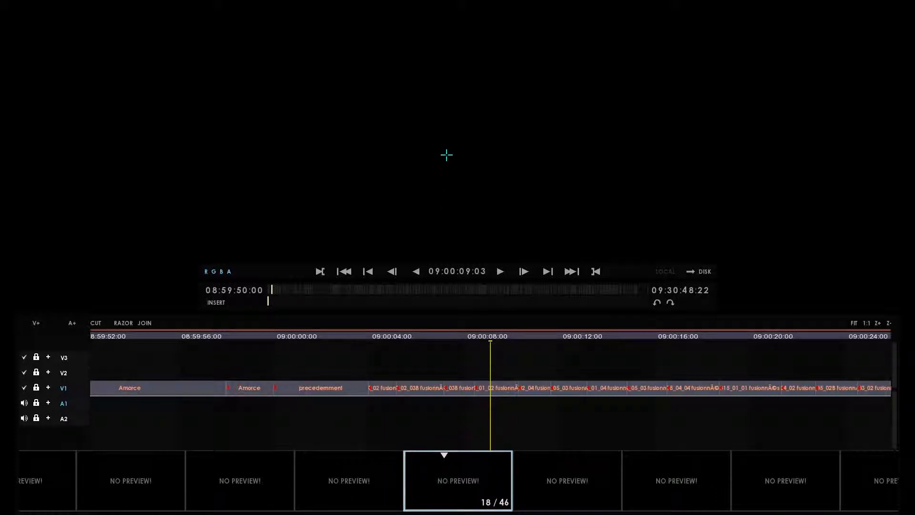
- Open the Conform list of the composition and review the clips with their reels and timecodes
right_click(446, 155)
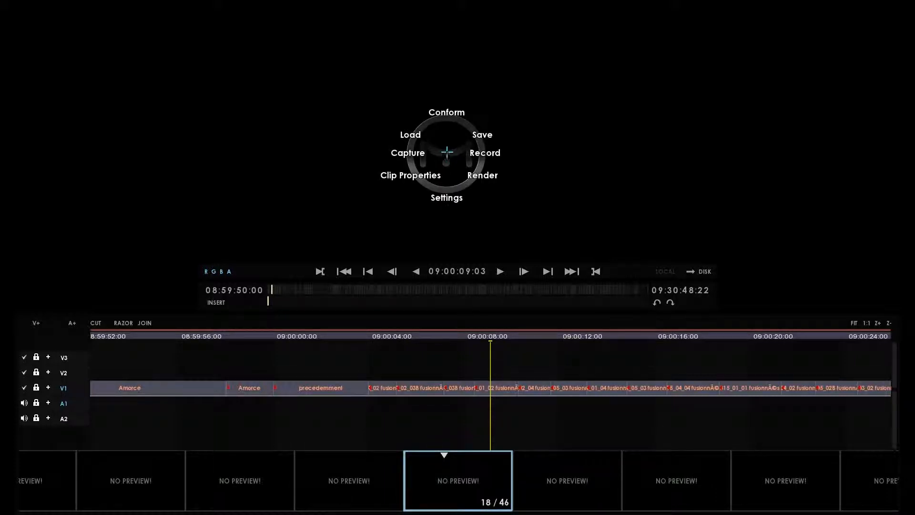
left_click(457, 114)
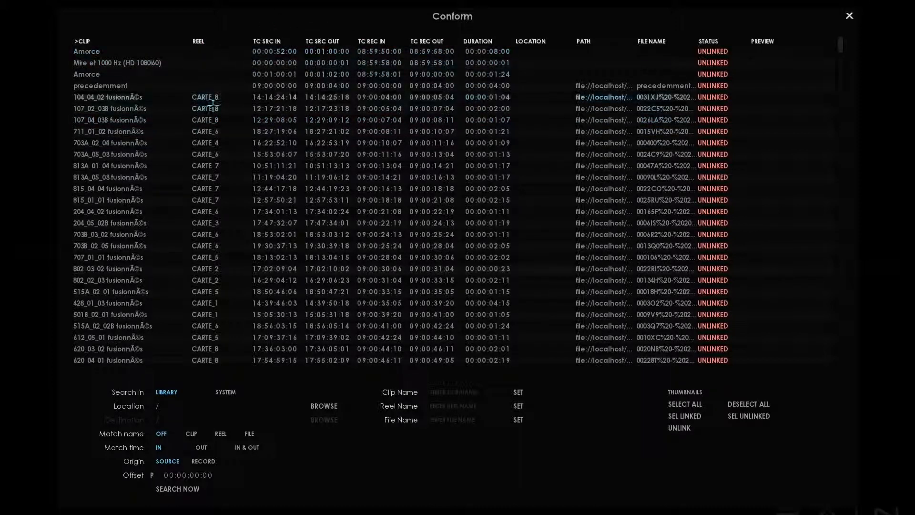
scroll(212, 160, "down", 8)
scroll(213, 162, "down", 12)
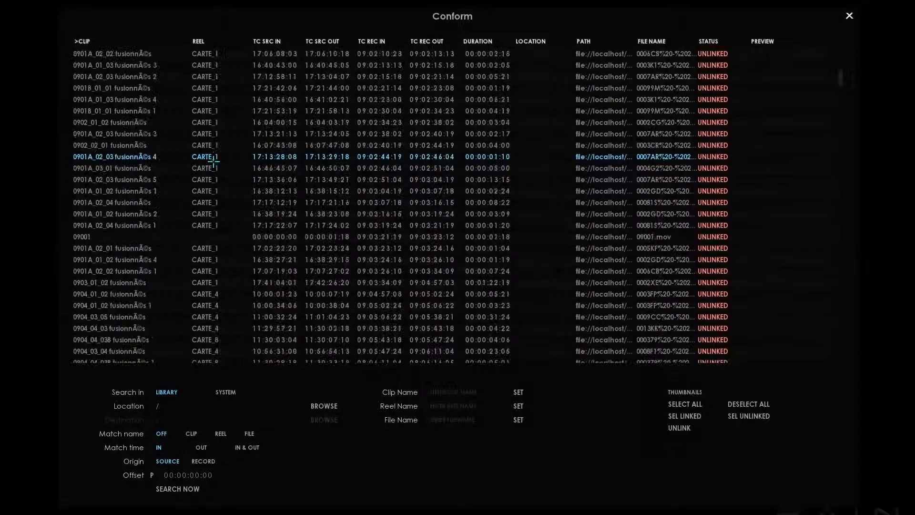
scroll(213, 162, "down", 2)
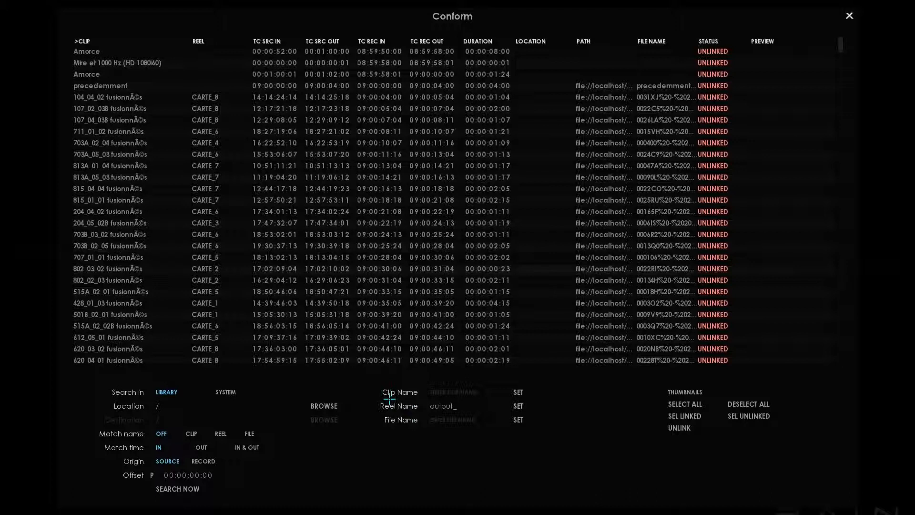
- Assign the reel name output_ to the first five clips and several others down to 204_05_02B
left_click_drag(152, 62, 131, 63)
left_click(126, 75)
left_click(129, 87)
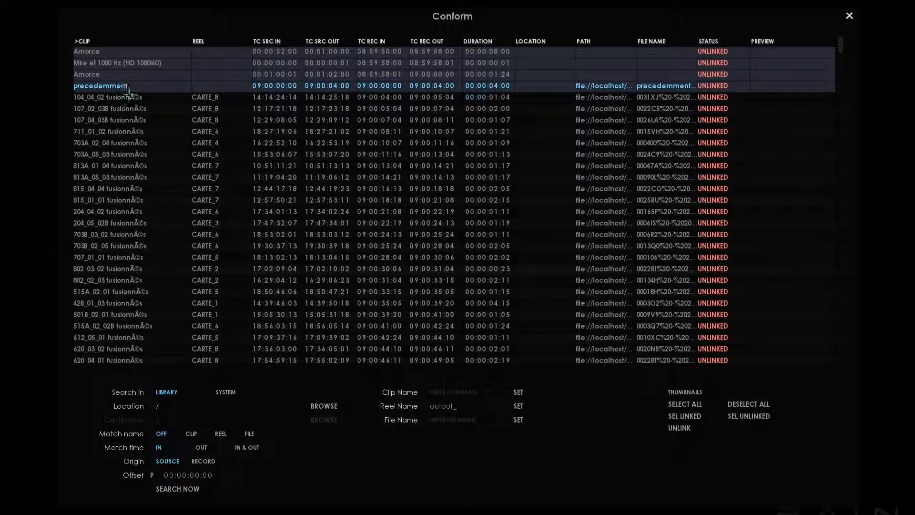
left_click(133, 97)
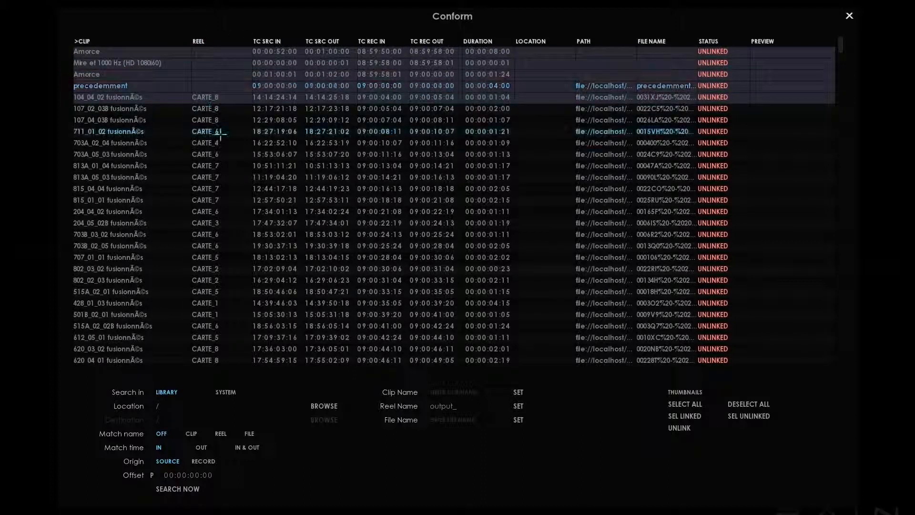
left_click(128, 153)
left_click(131, 165)
left_click(133, 188)
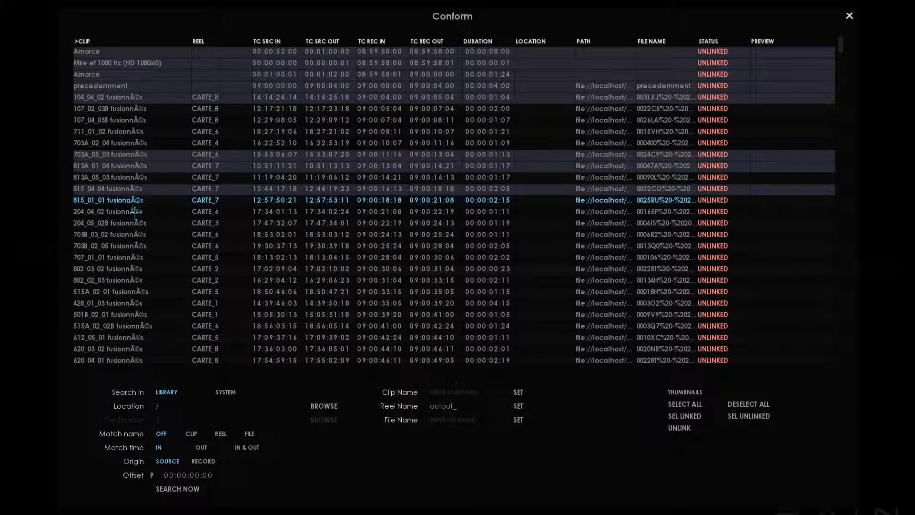
left_click(135, 200)
left_click(136, 211)
left_click(137, 226)
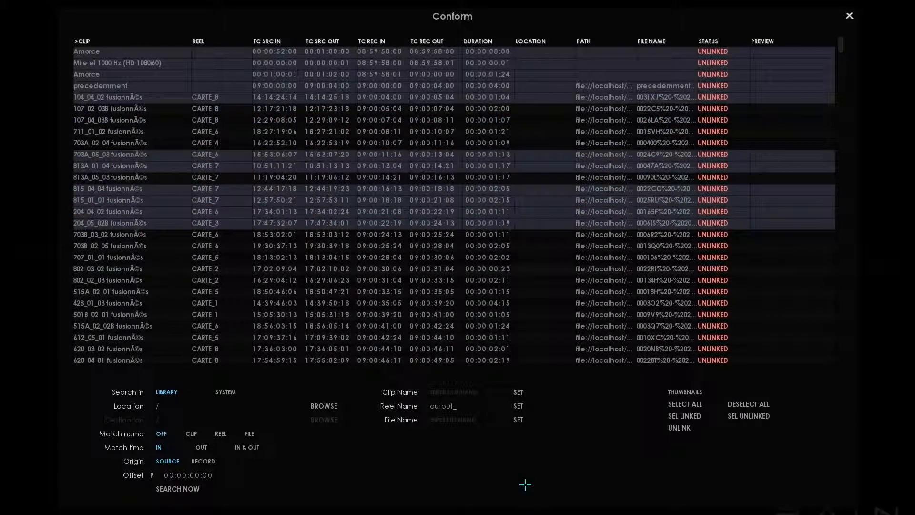
left_click(519, 406)
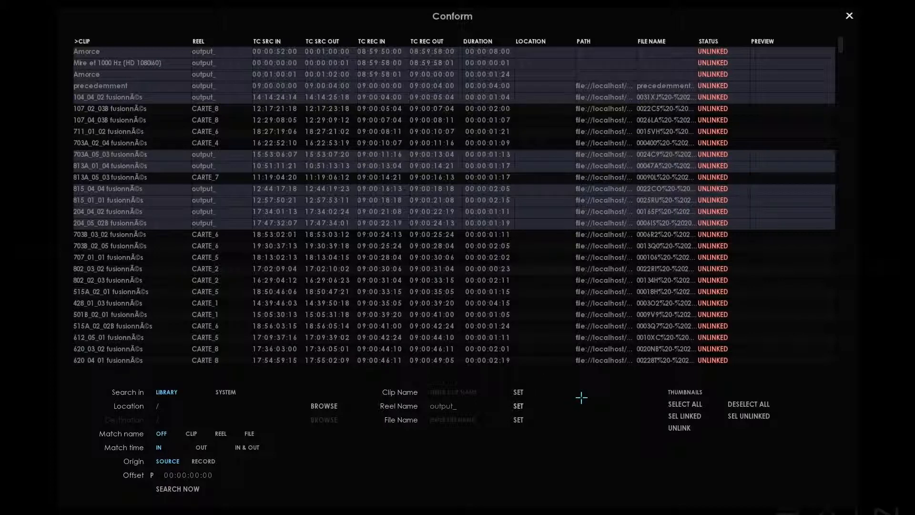
- Assign the reel name output_ to all clips and set the library search location to clip_09
left_click(677, 405)
left_click(518, 406)
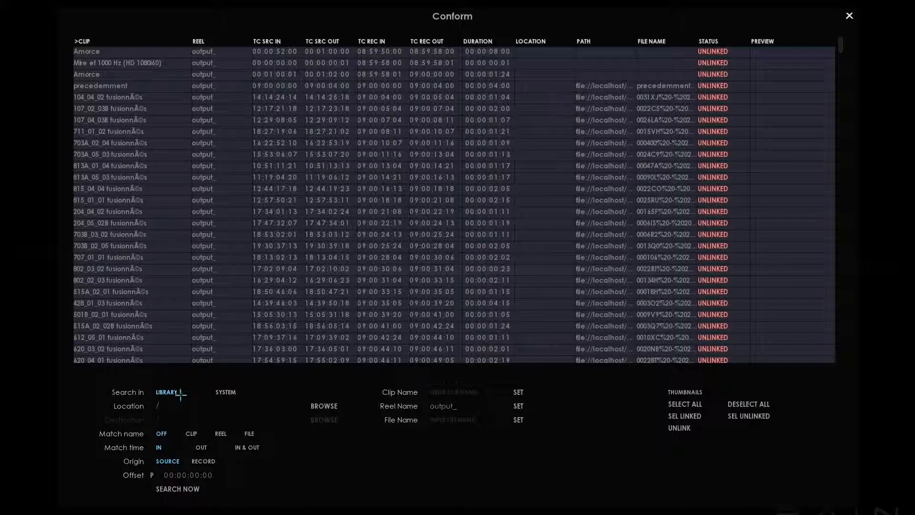
left_click(316, 406)
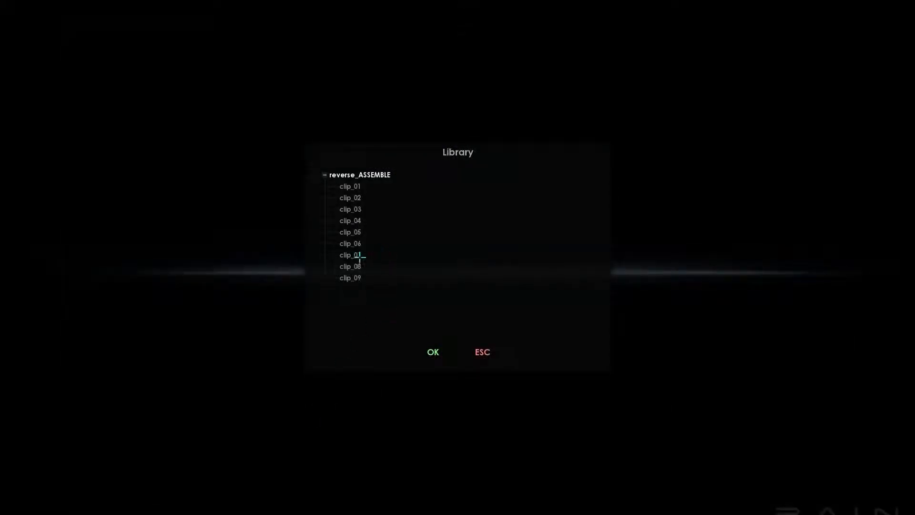
left_click(357, 279)
left_click(433, 352)
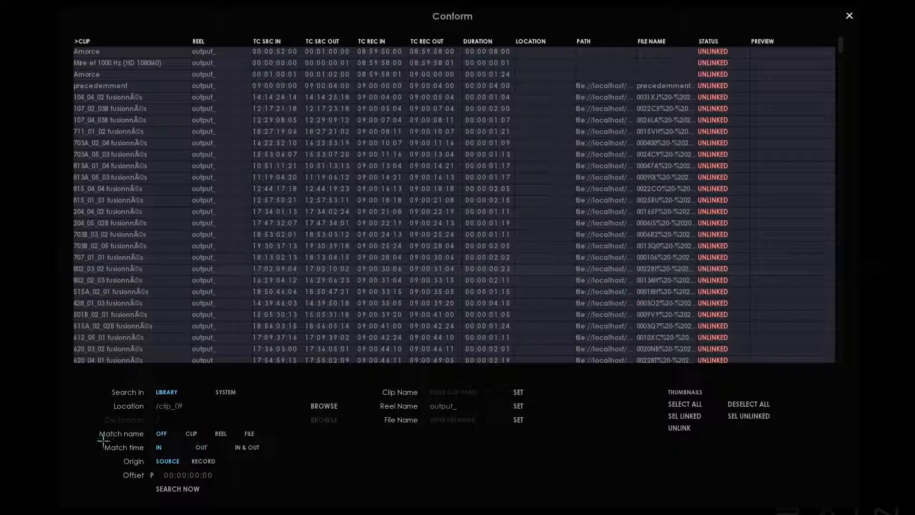
- Search for the media with names matched by reel, the record timecode as origin and a negative offset
left_click(220, 433)
left_click(376, 131)
left_click(203, 461)
left_click(151, 476)
left_click(180, 475)
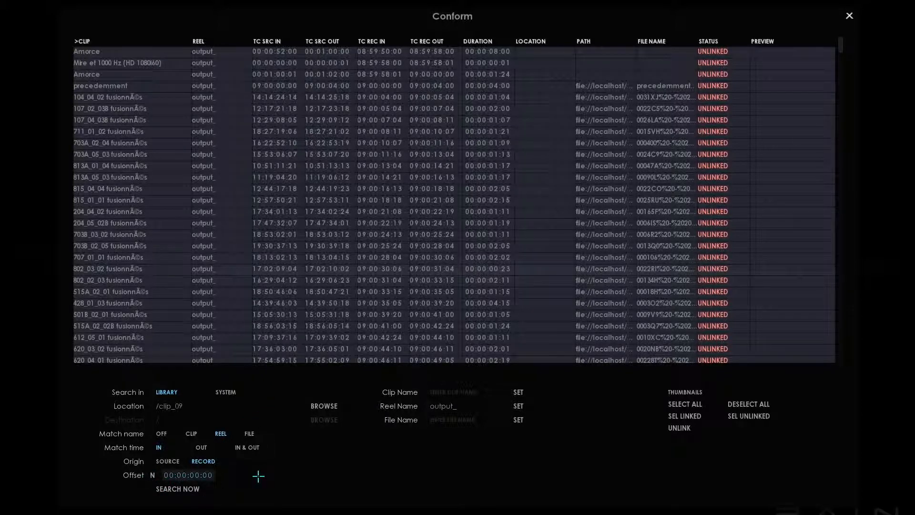
left_click(366, 56)
left_click(191, 488)
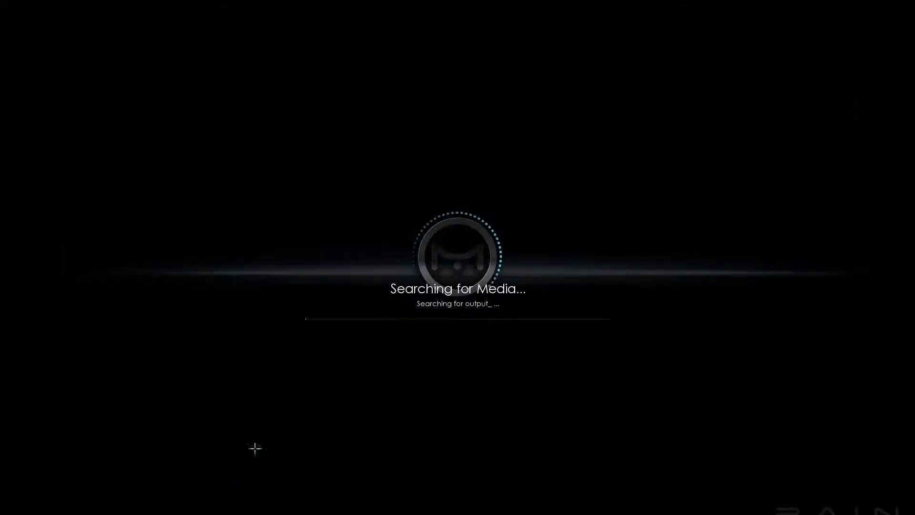